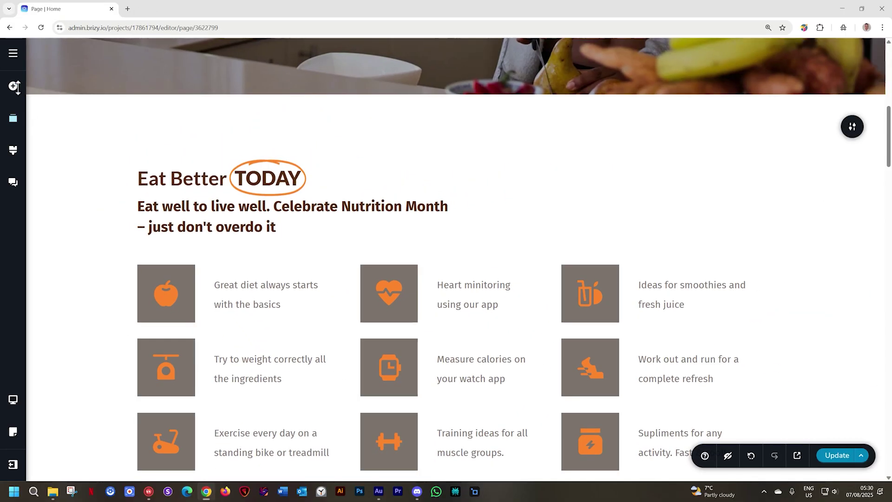
- Drag an Animated Headline from Add Elements to just below the Eat Better TODAY heading
left_click(13, 87)
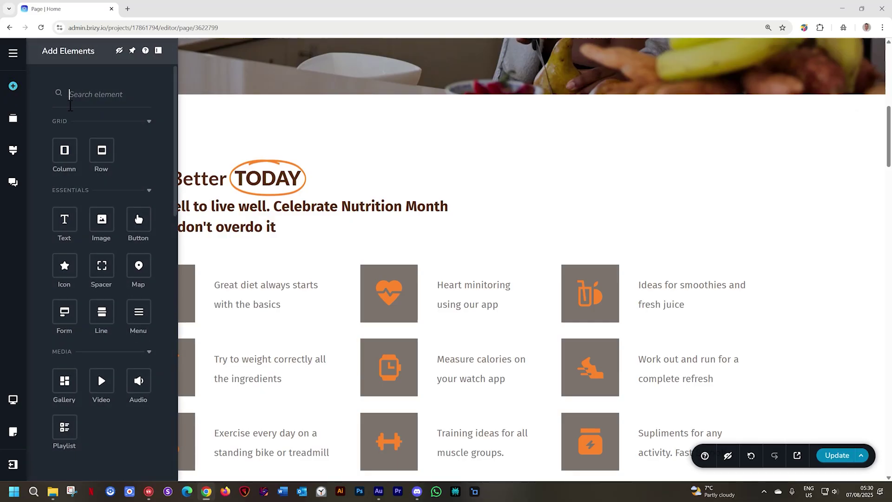
scroll(79, 176, "down", 5)
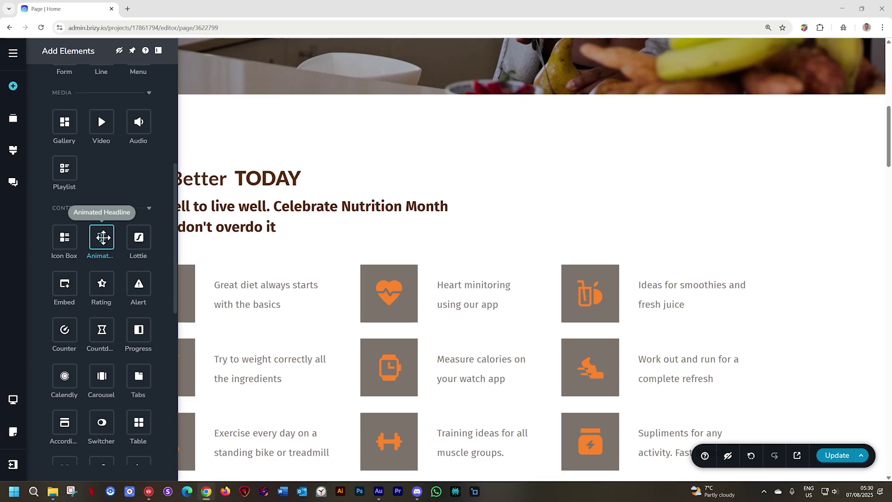
left_click_drag(103, 237, 210, 192)
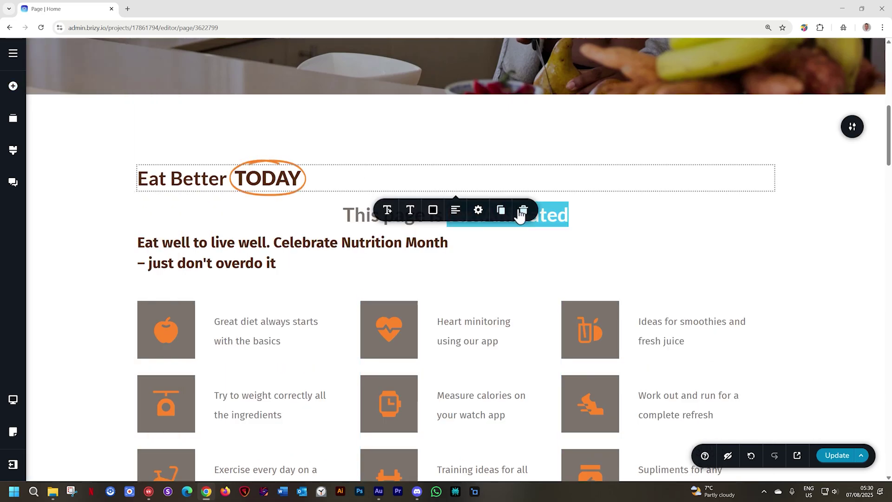
- Delete the old Eat Better TODAY heading and left-align the animated headline
left_click(522, 211)
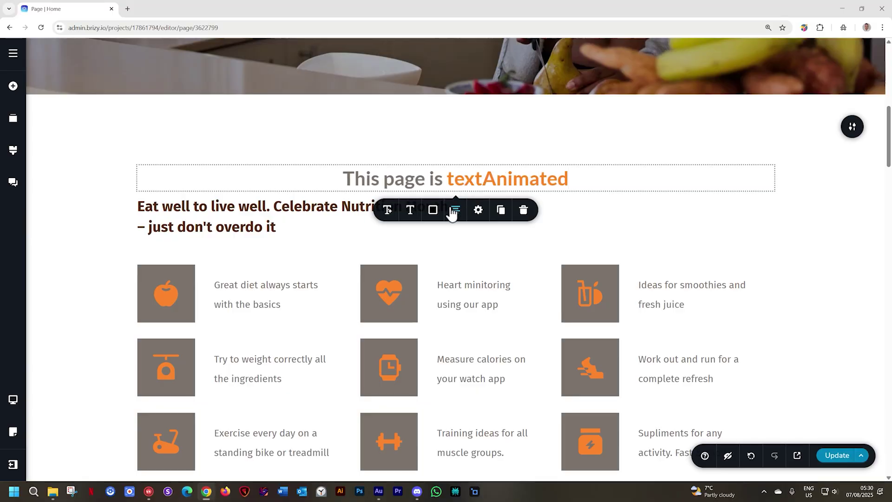
left_click(454, 211)
left_click(455, 212)
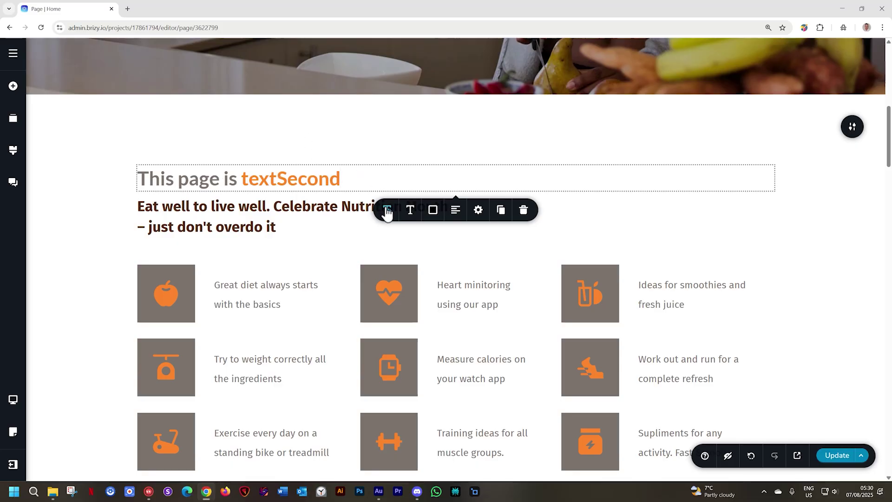
- Set the headline's Animate option to Svg in the Style settings, then check the text fields
left_click(387, 212)
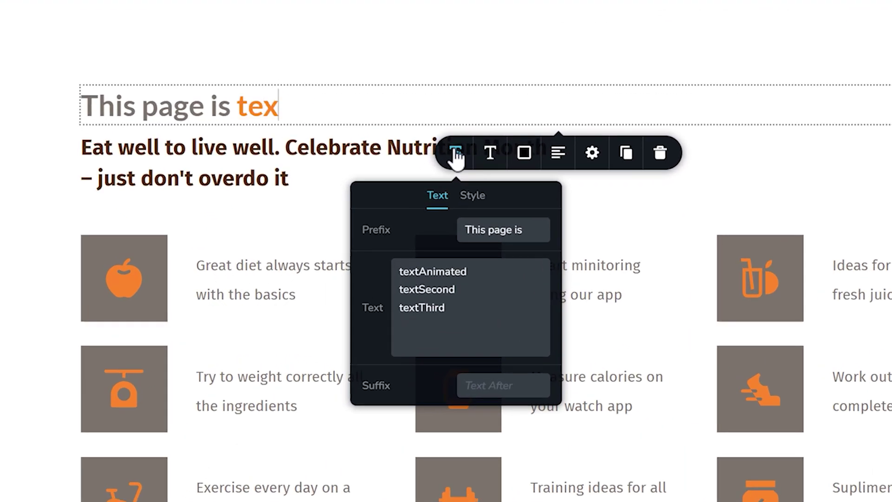
left_click(473, 196)
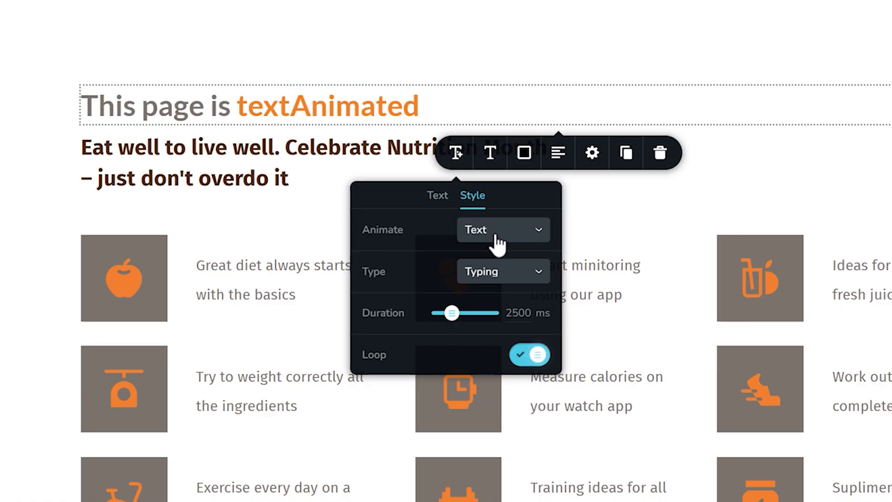
left_click(518, 236)
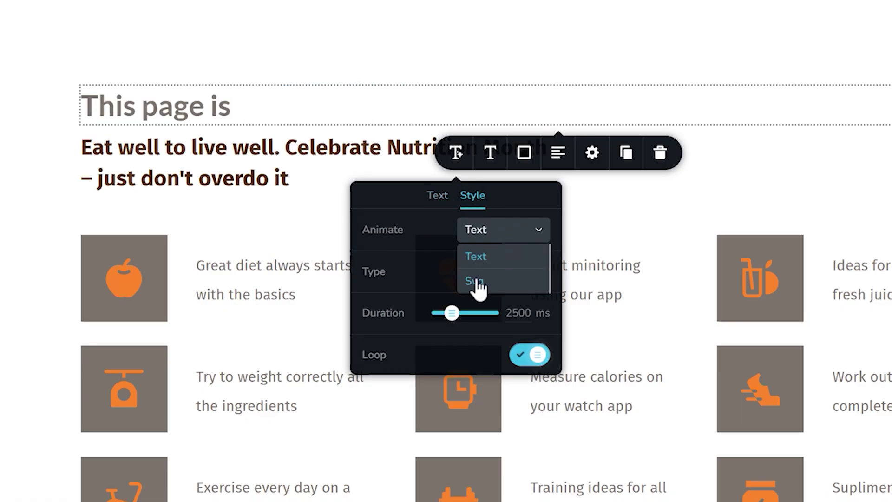
left_click(475, 278)
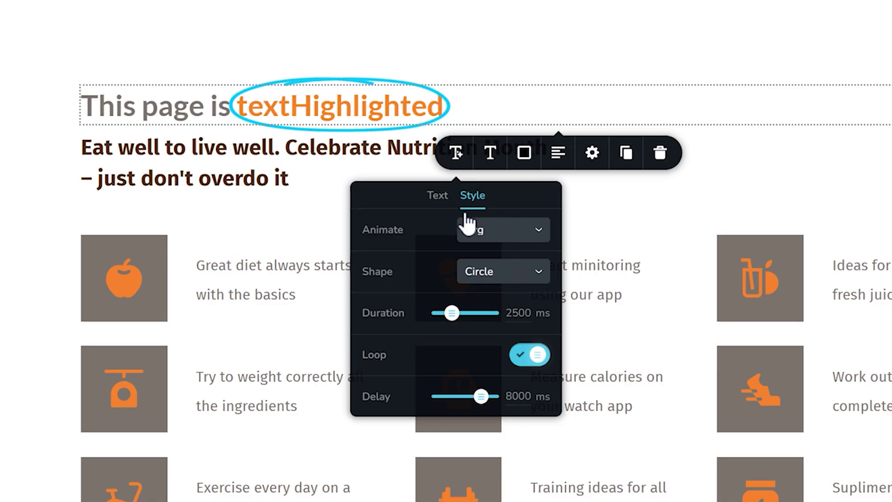
left_click(439, 197)
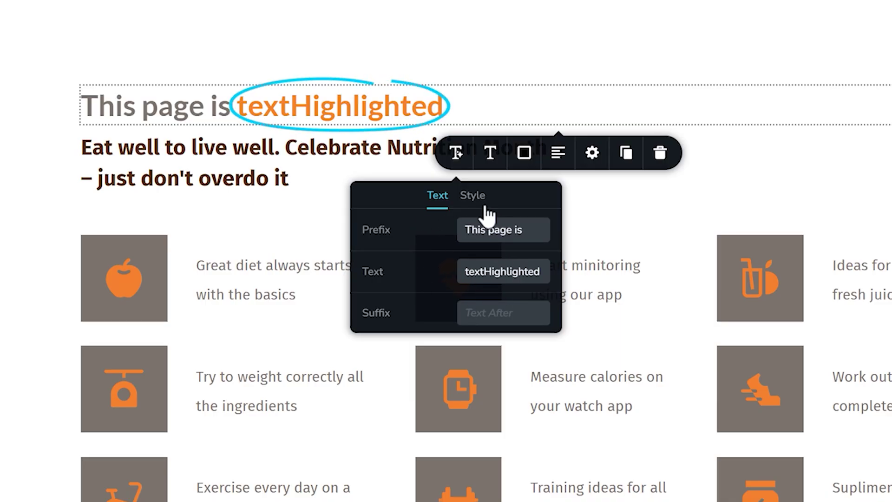
- Briefly revert to typed animation, then settle on Svg with the Circle shape and return to Text
left_click(474, 197)
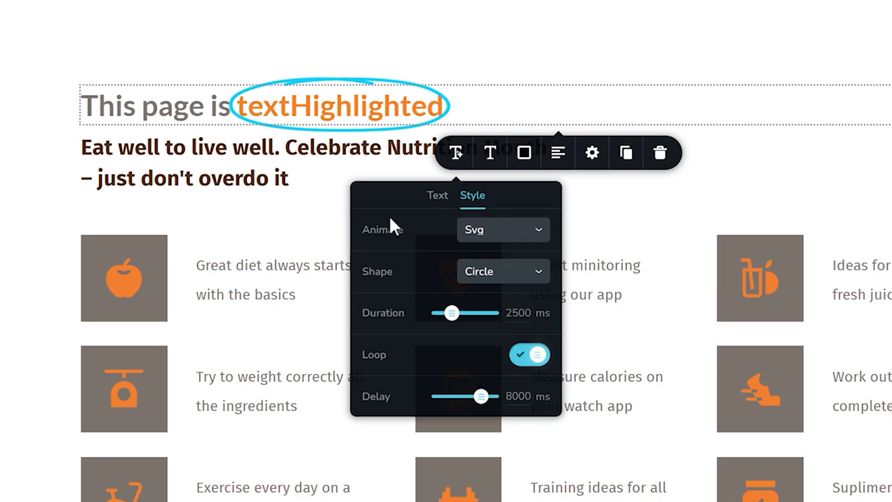
left_click(513, 237)
left_click(498, 254)
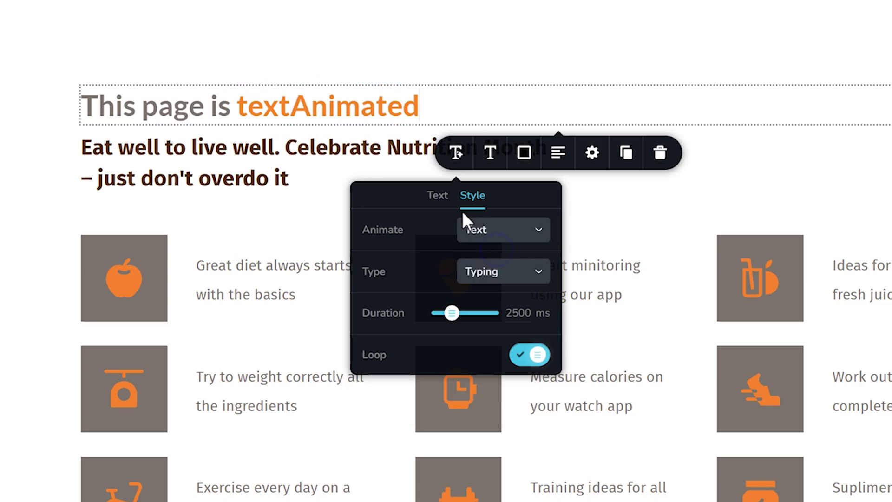
left_click(439, 196)
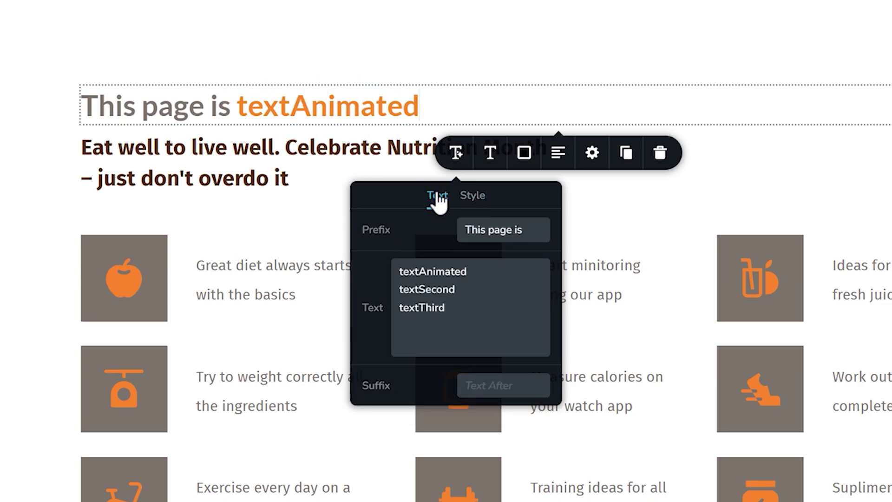
left_click(472, 195)
left_click(484, 235)
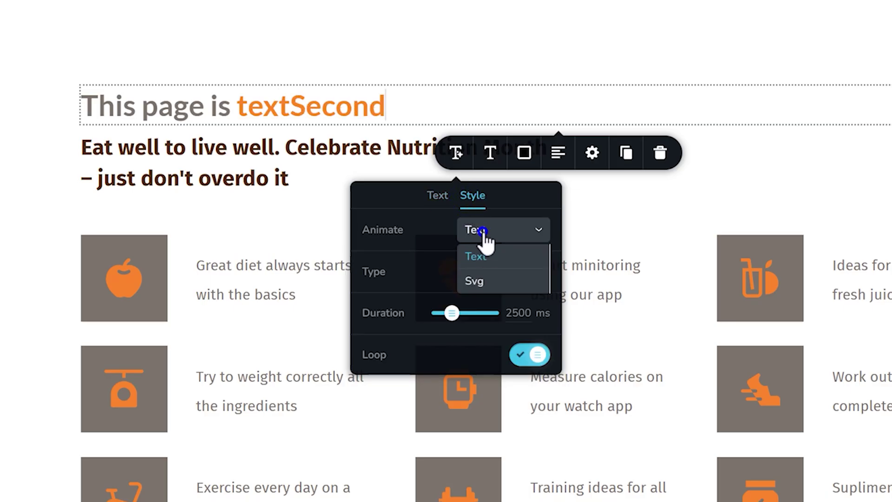
left_click(478, 282)
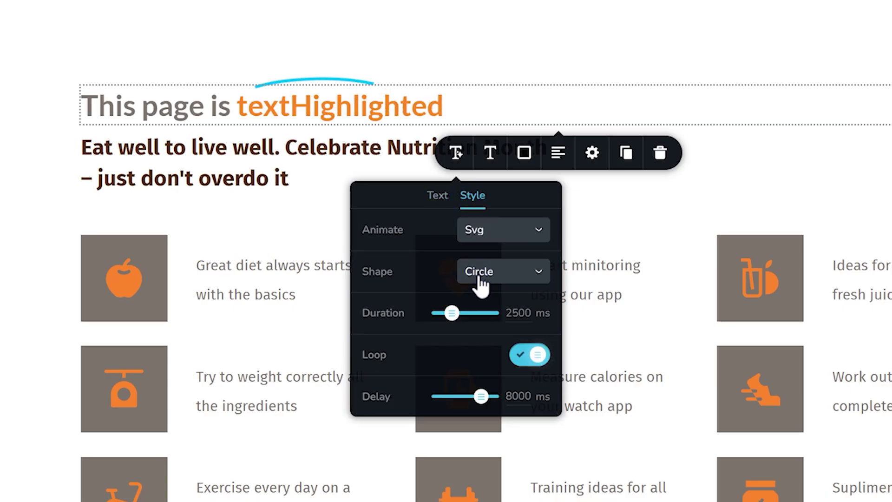
left_click(441, 197)
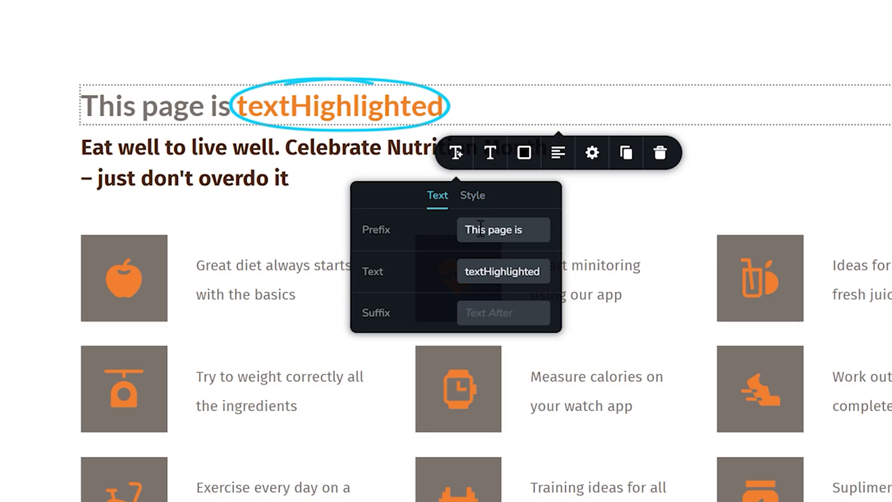
- Set the prefix to 'A Brand New' and the animated word to 'You'
type("A")
key("ctrl+a")
type("A Brea")
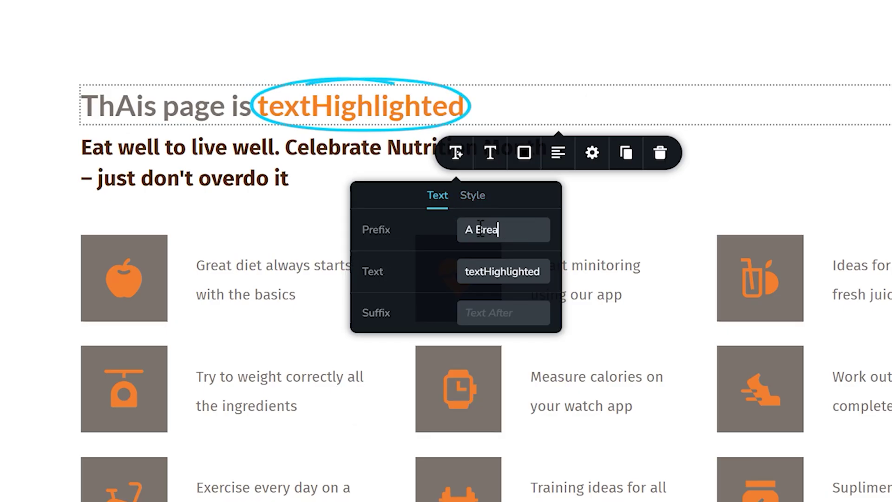
key("BackSpace")
key("BackSpace")
type("New")
key("Tab")
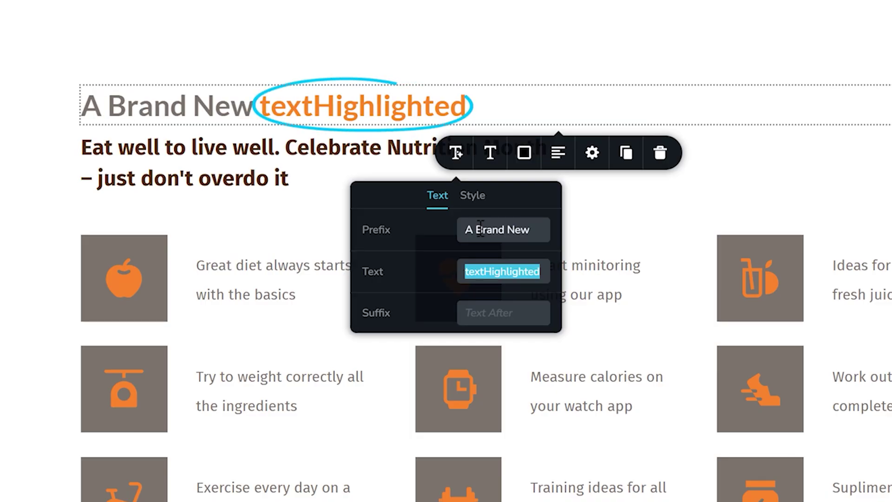
type("You")
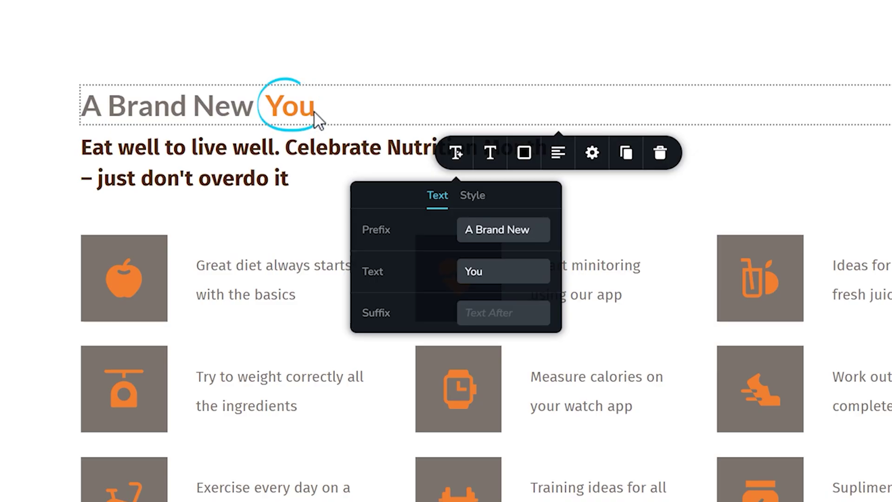
- Try the Curly, Underline and Diagonal highlight shapes on the word You
left_click(470, 199)
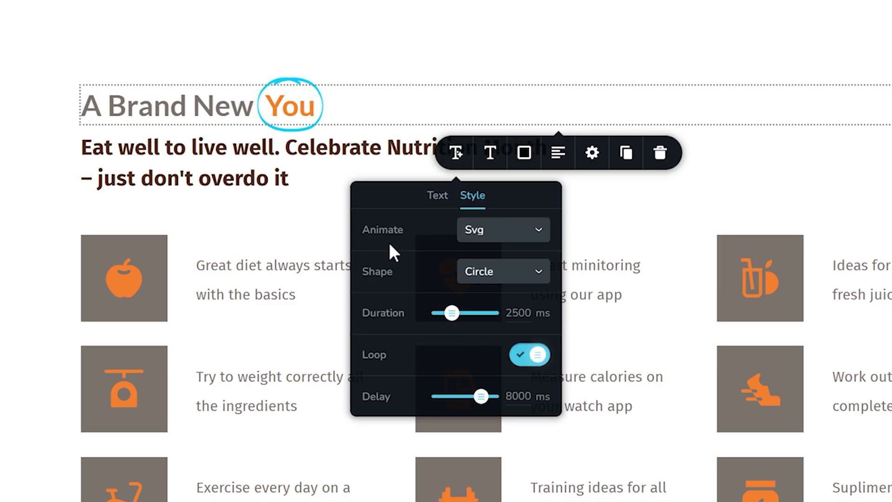
left_click(495, 281)
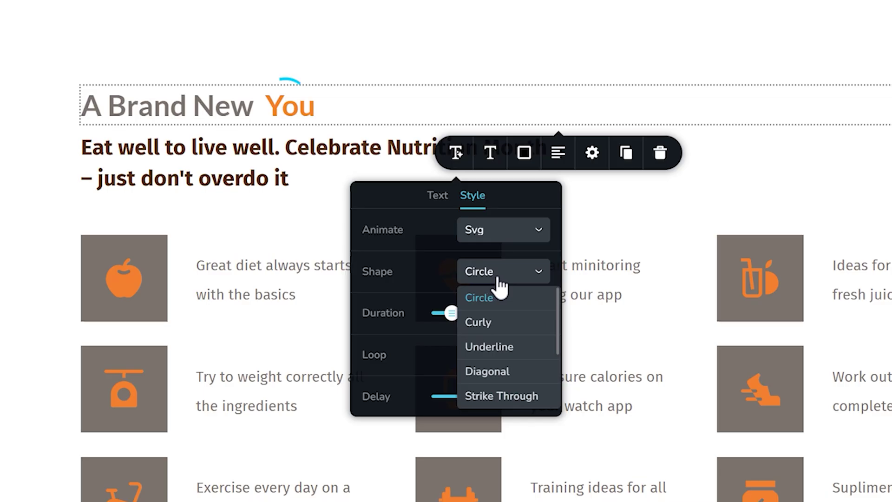
left_click(501, 322)
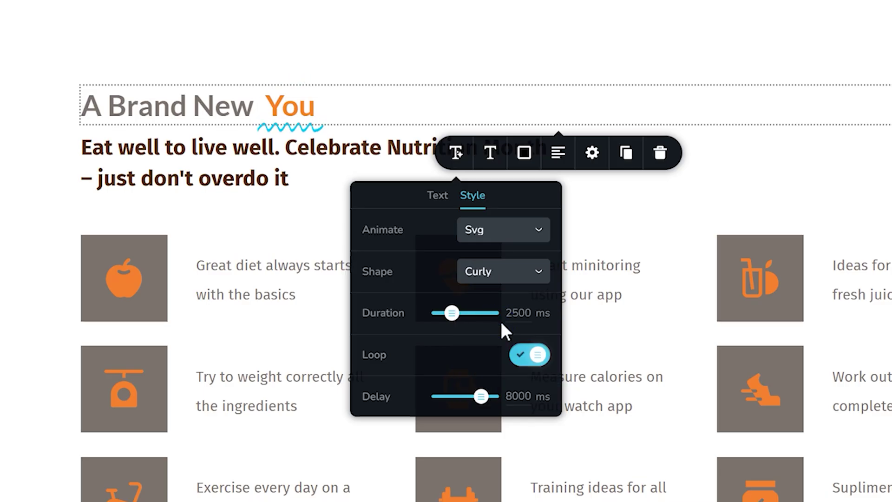
left_click(494, 273)
left_click(499, 346)
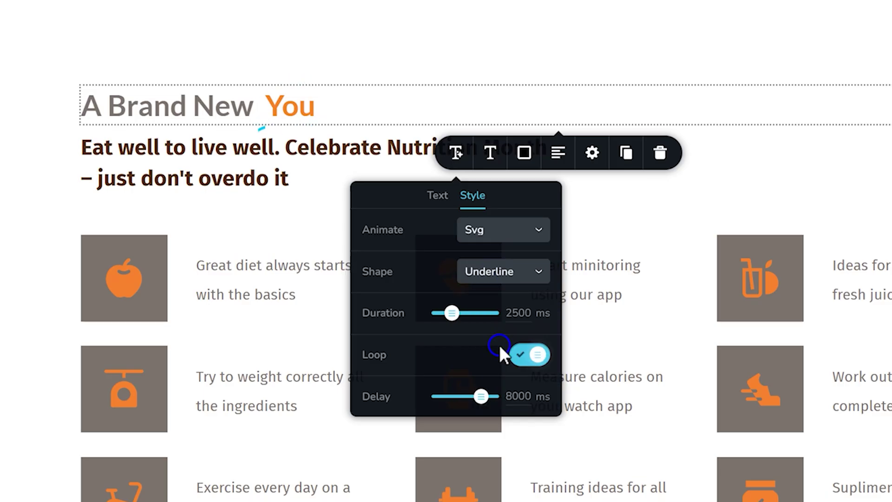
left_click(502, 269)
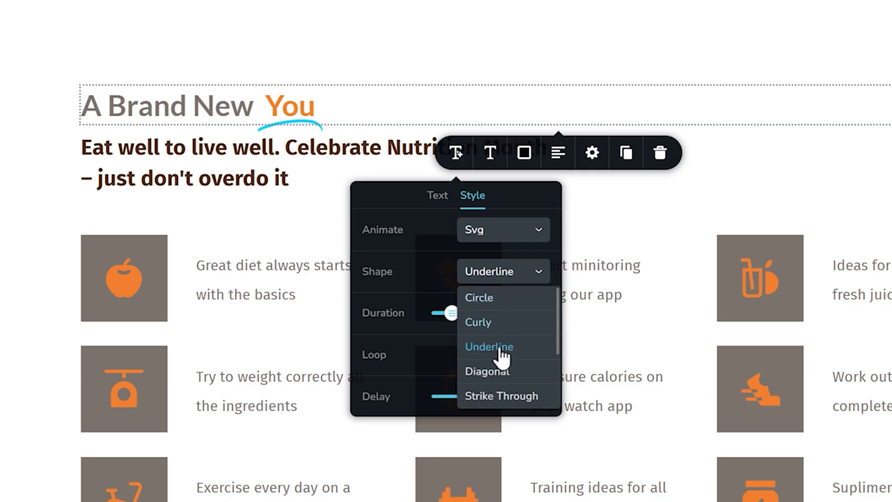
left_click(496, 372)
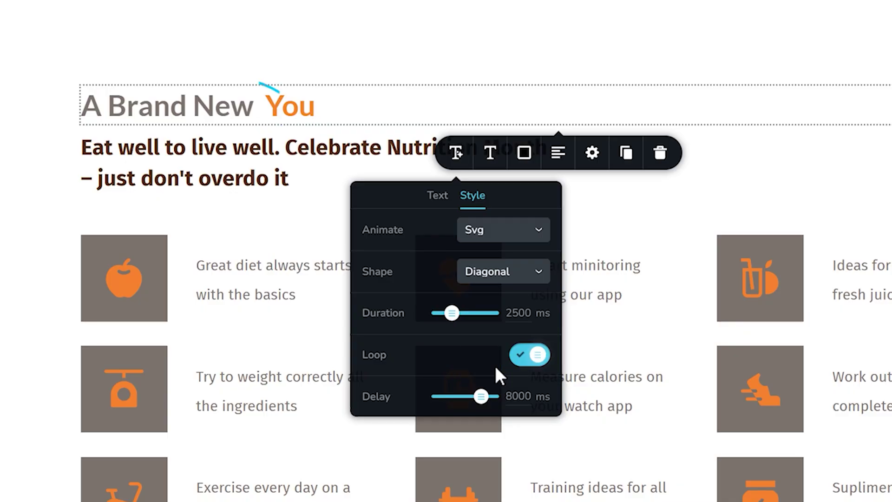
- Try Strike-through and Double, then settle on Double Underline with a 976 ms duration
left_click(504, 281)
scroll(505, 325, "down", 2)
left_click(504, 327)
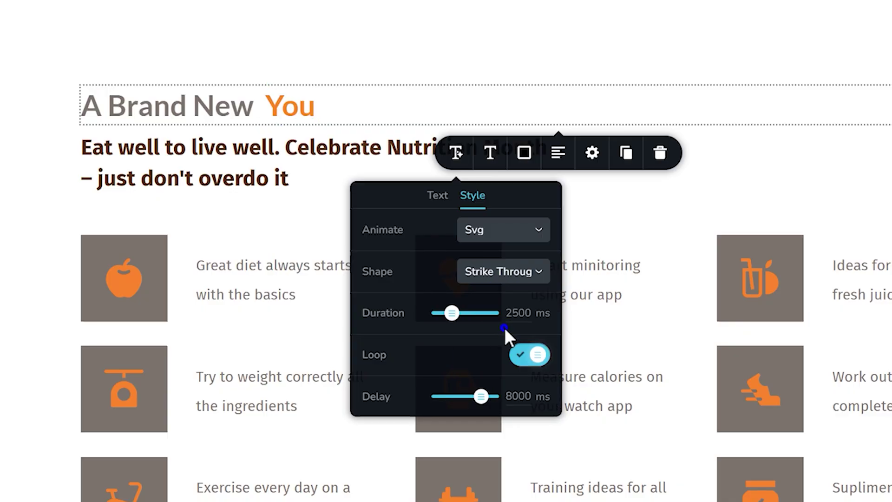
left_click(511, 280)
scroll(511, 324, "down", 3)
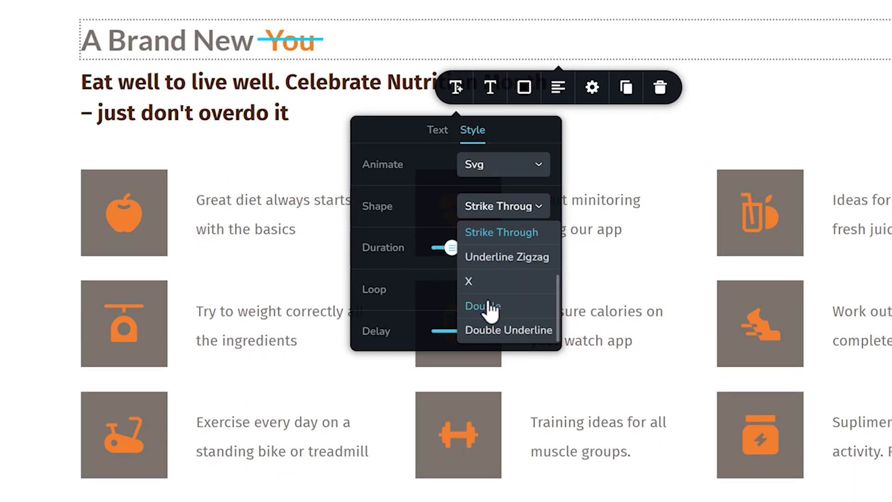
left_click(486, 306)
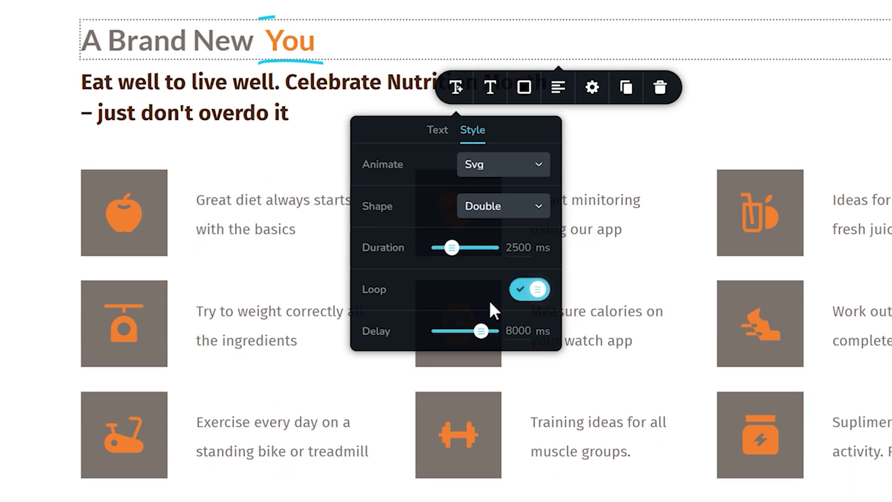
left_click(506, 205)
scroll(510, 293, "down", 3)
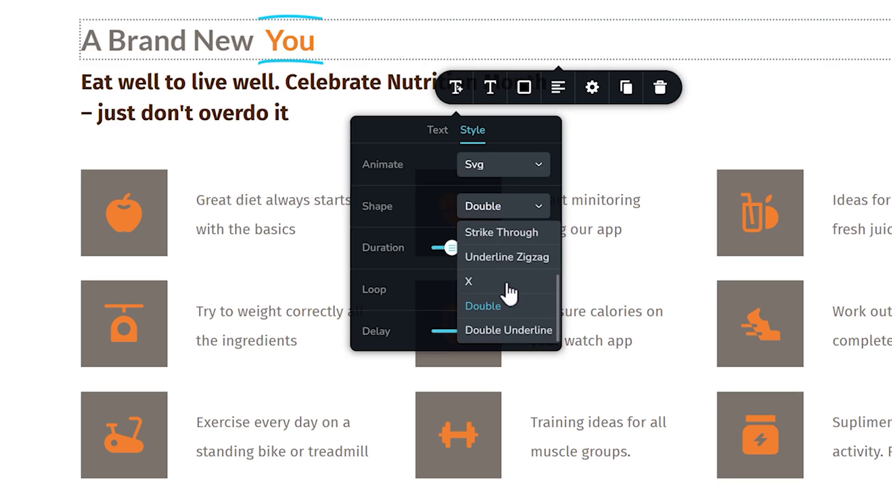
left_click(501, 328)
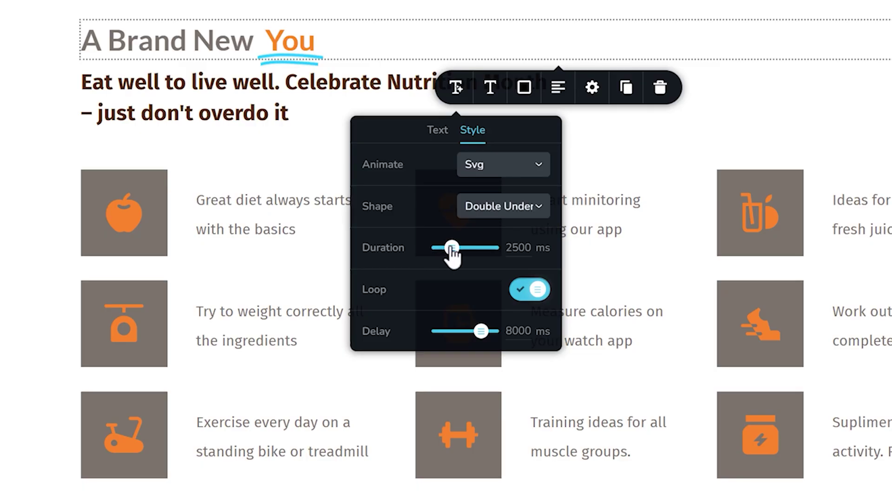
left_click_drag(451, 247, 444, 249)
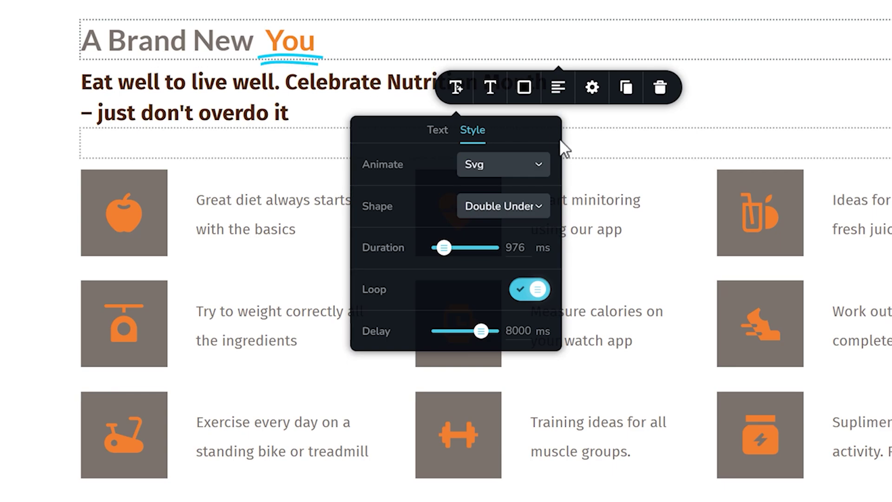
- Enter 'Today' in the headline's Suffix field after the animated word
left_click(438, 133)
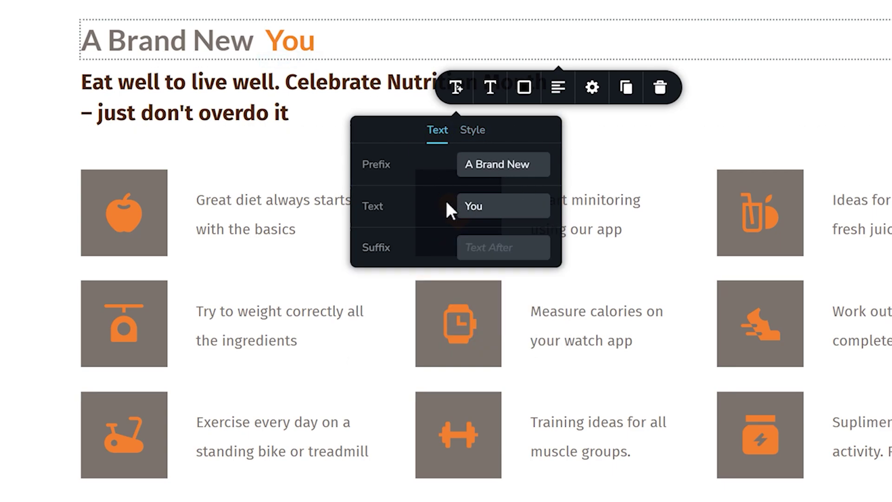
left_click(460, 247)
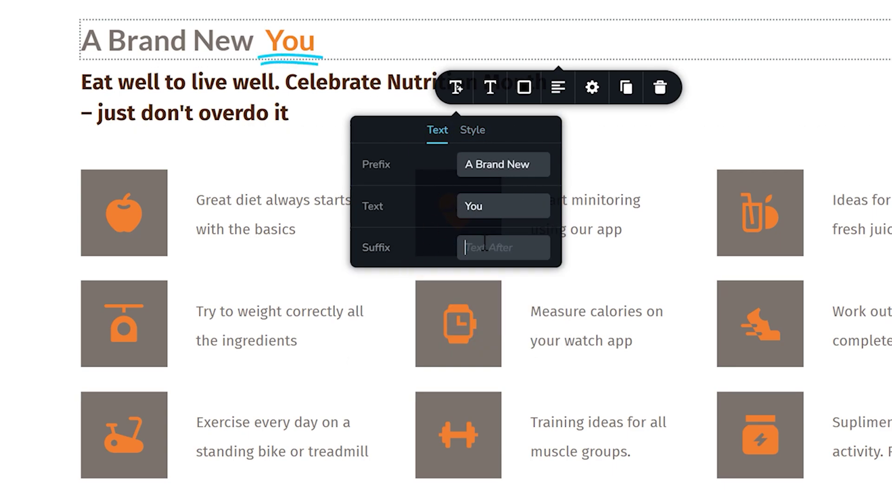
type("Today")
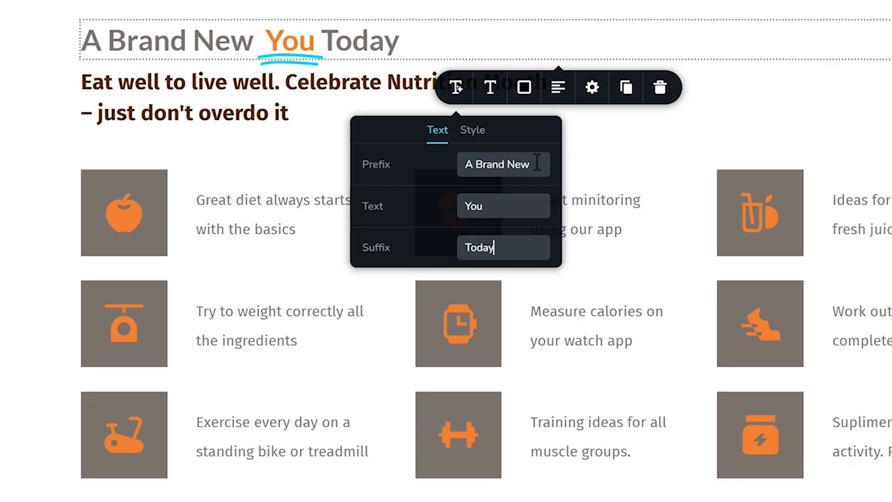
left_click(468, 247)
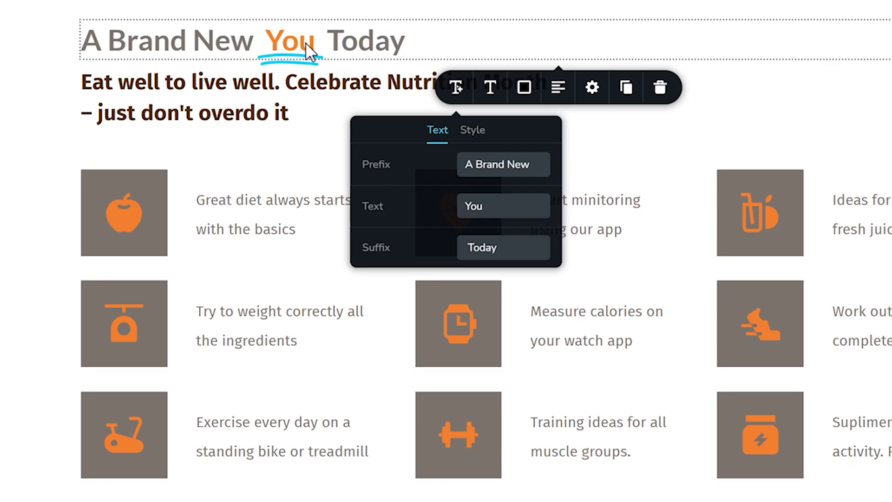
left_click(490, 87)
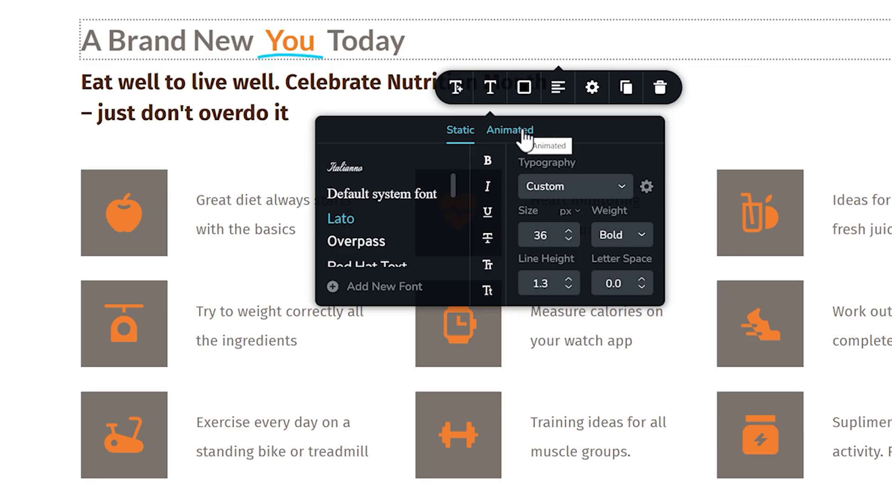
- Make the animated word uppercase in its typography settings so it shows YOU
left_click(504, 136)
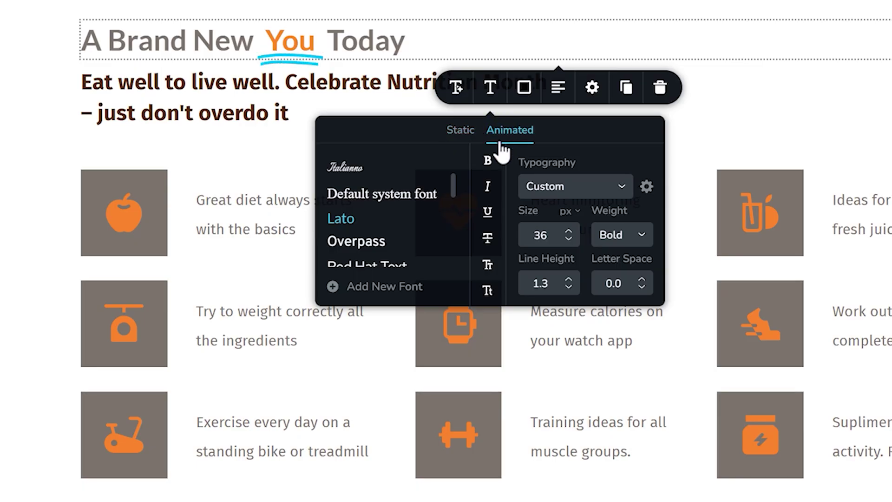
left_click(488, 266)
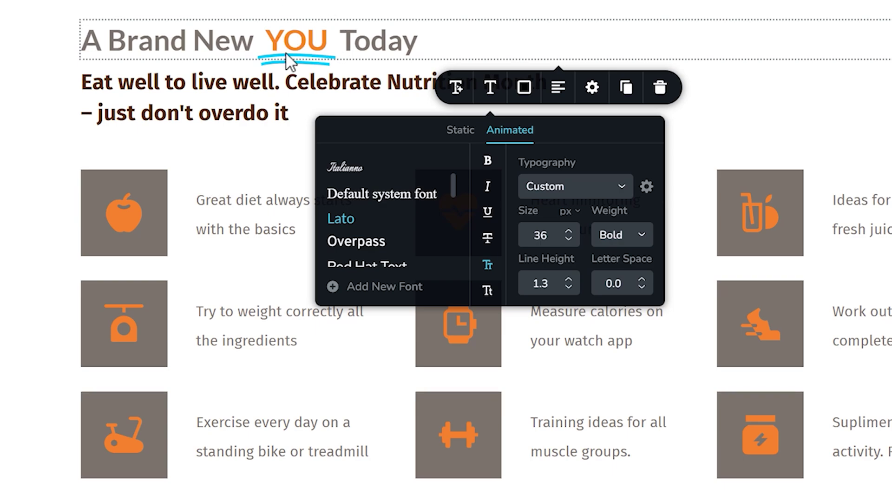
left_click(524, 87)
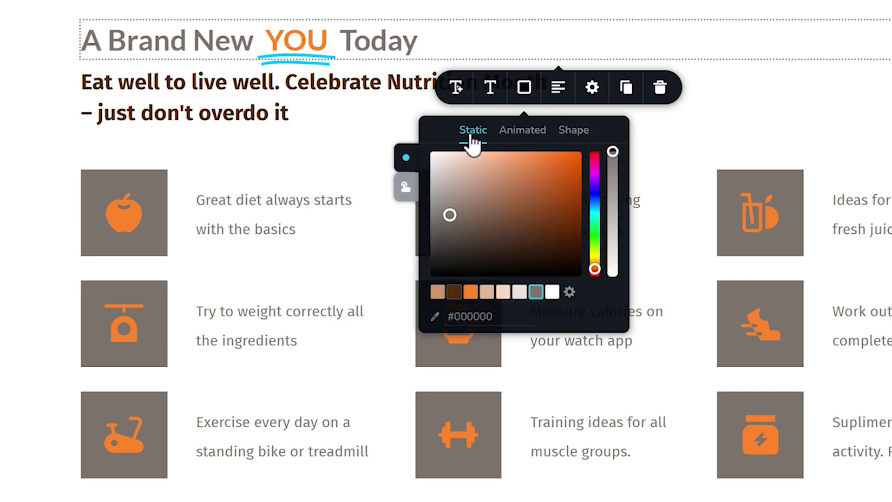
- Colour the static text and YOU dark brown and the animation shape orange
left_click(454, 294)
left_click(522, 131)
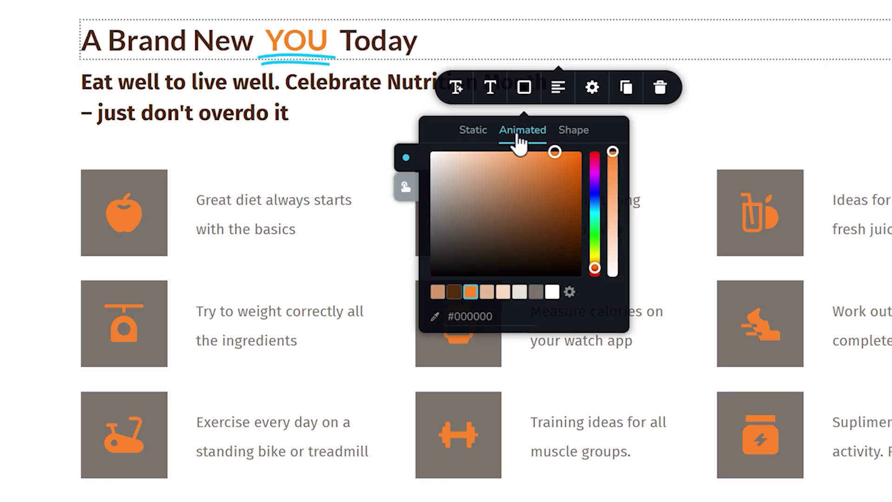
left_click(454, 294)
left_click(573, 132)
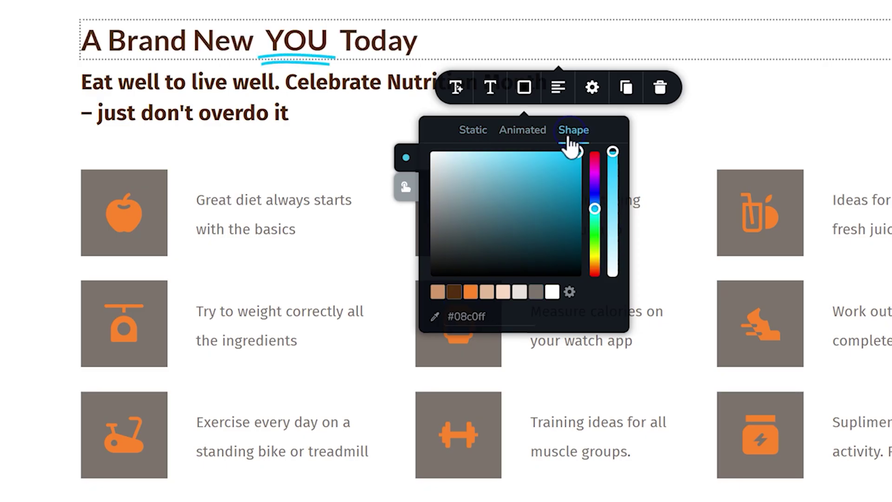
left_click(470, 292)
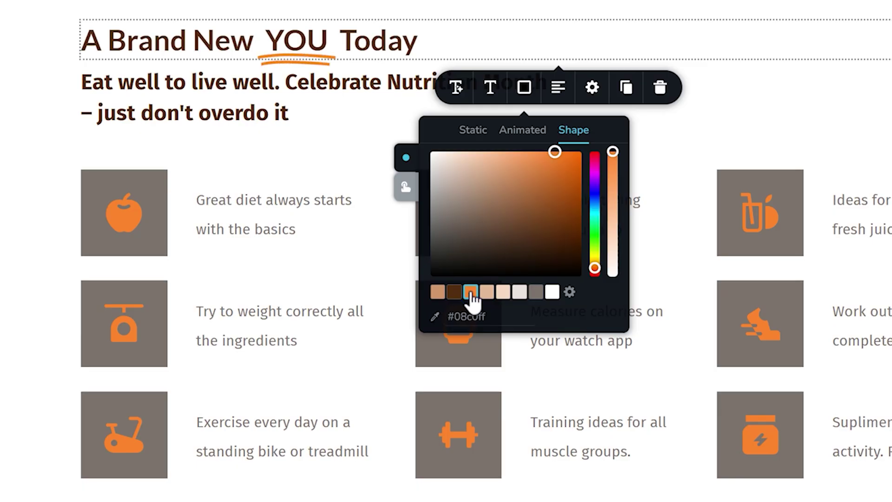
- Change the highlight shape from Double Underline back to Circle around YOU
left_click(457, 89)
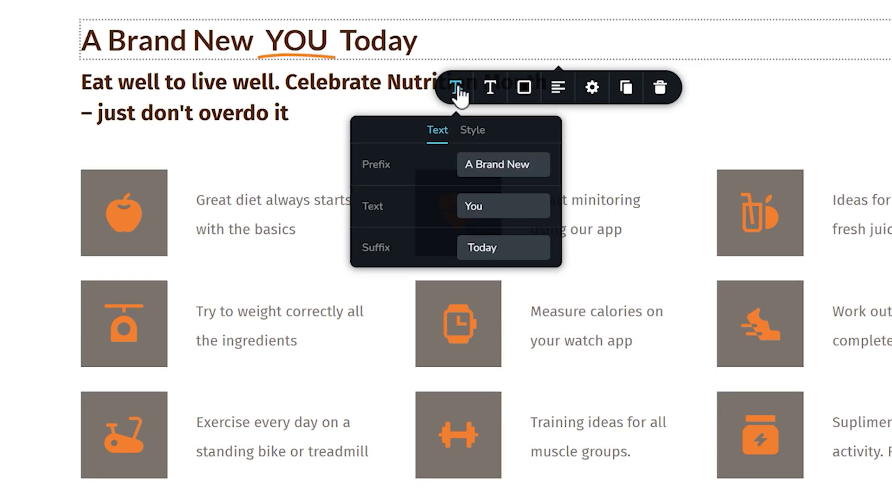
left_click(472, 131)
left_click(488, 210)
scroll(487, 262, "up", 2)
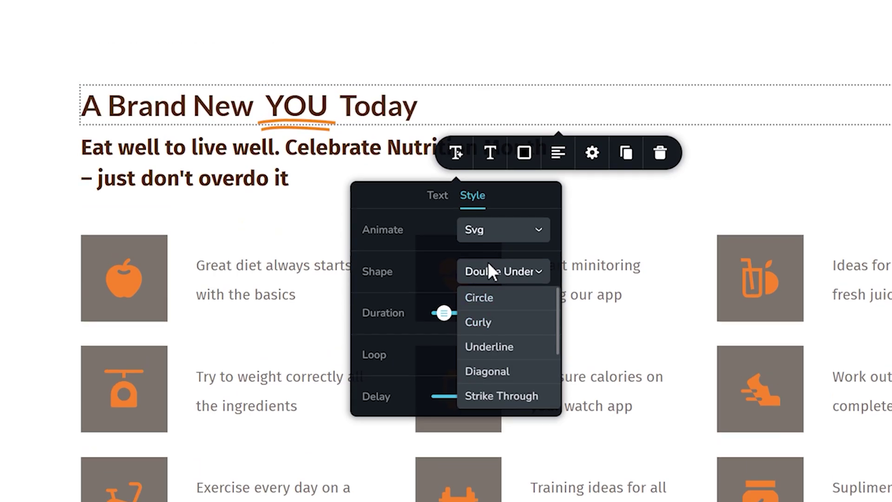
left_click(487, 301)
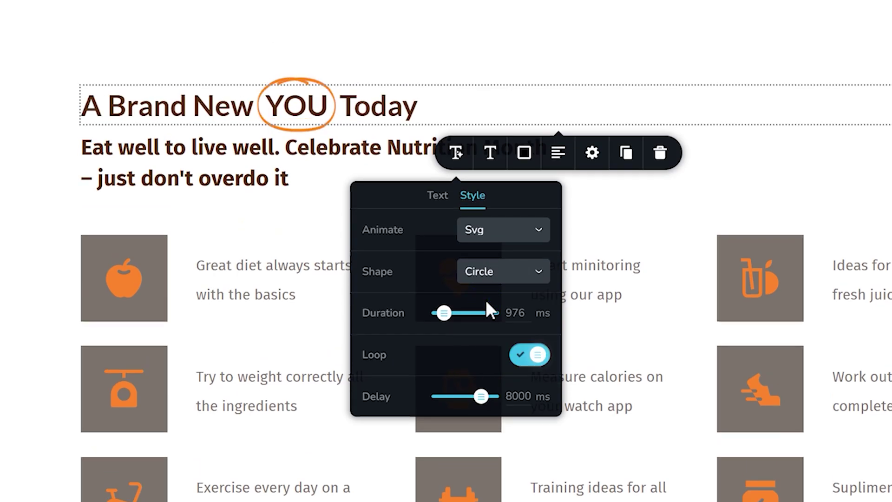